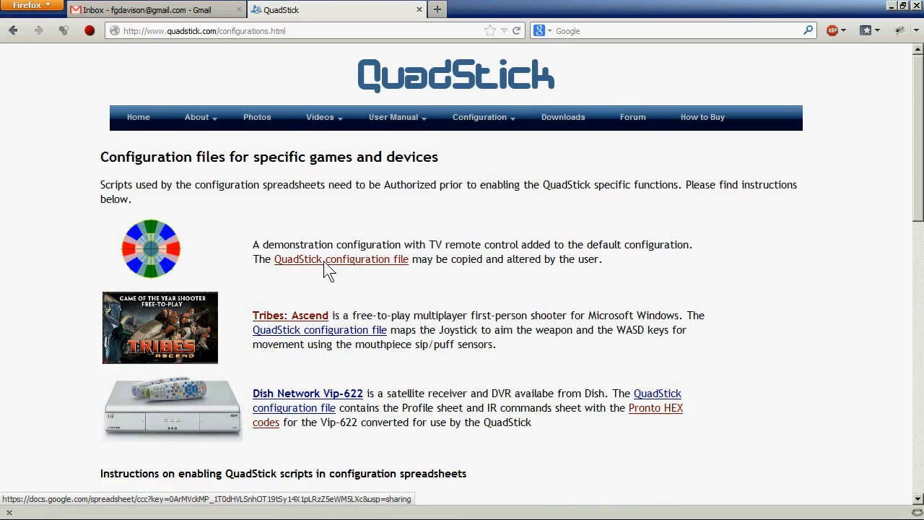
# Open the QuadStick 'demo config' spreadsheet from the website's configuration file link.
pyautogui.click(324, 262)
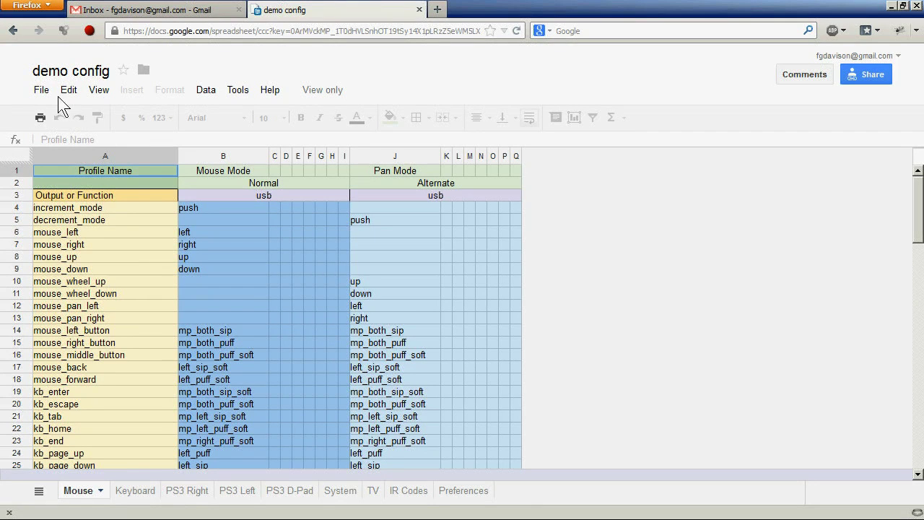
# Duplicate the spreadsheet as 'Copy of demo config', keeping the default copy name.
pyautogui.click(40, 90)
pyautogui.click(80, 207)
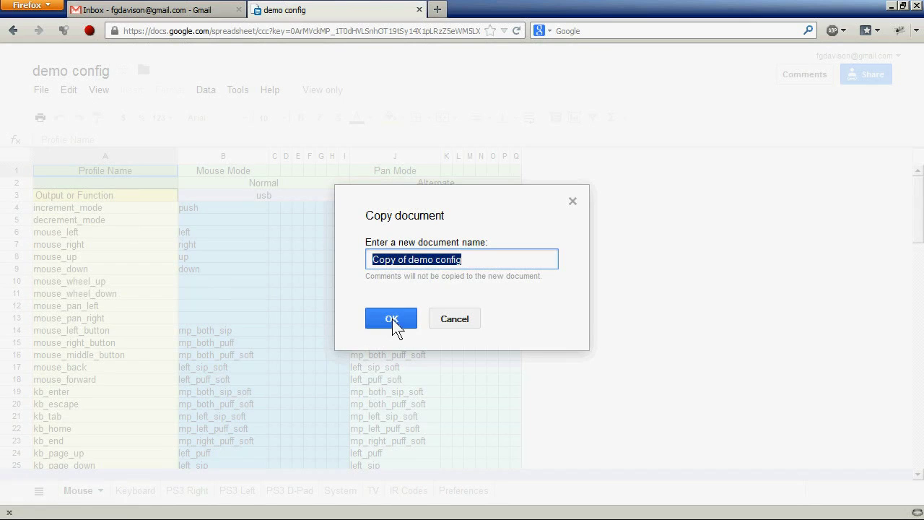
pyautogui.click(392, 318)
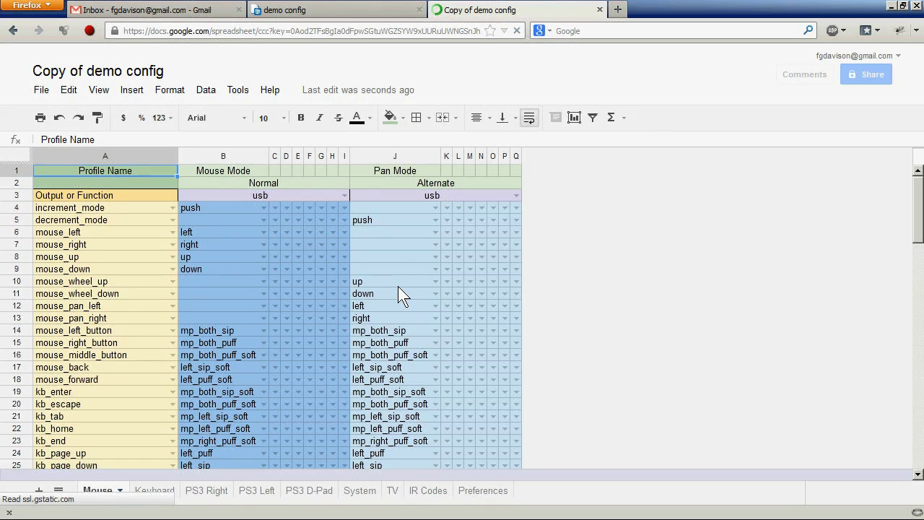
# Close the original view-only 'demo config' browser tab.
pyautogui.click(420, 9)
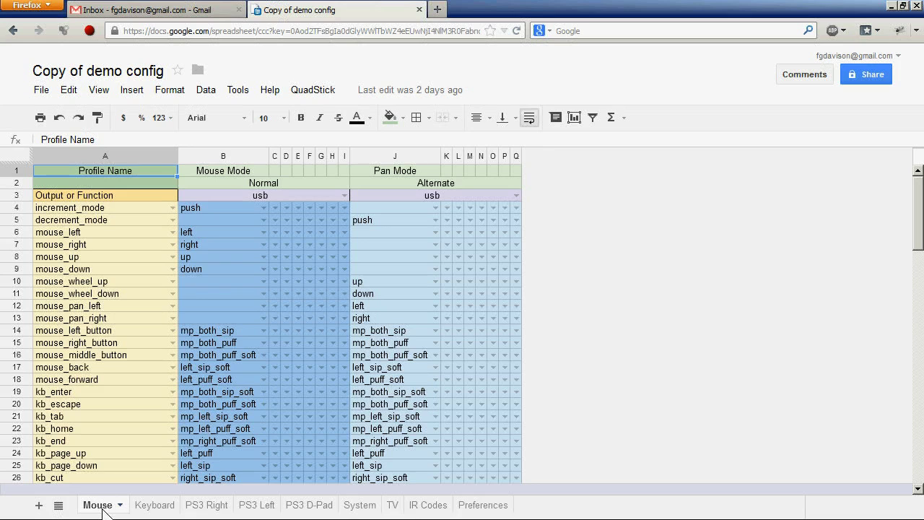
pyautogui.click(158, 507)
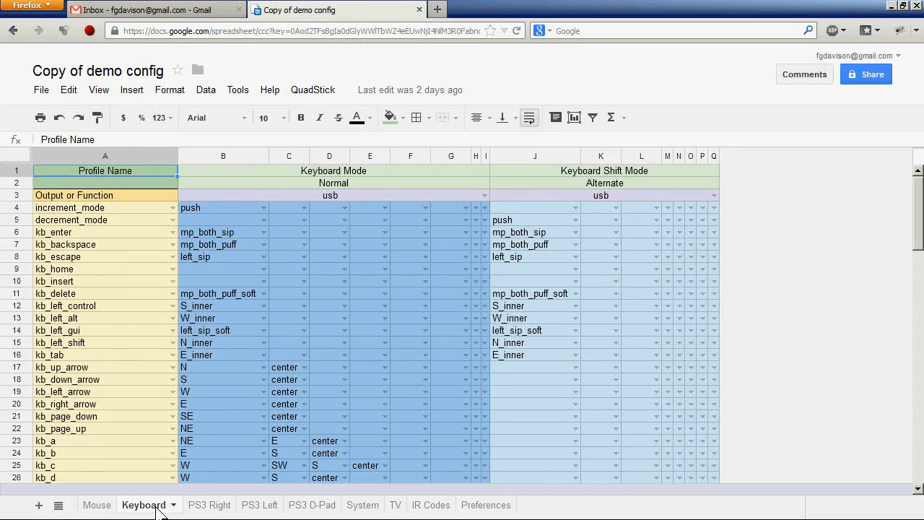
pyautogui.click(198, 507)
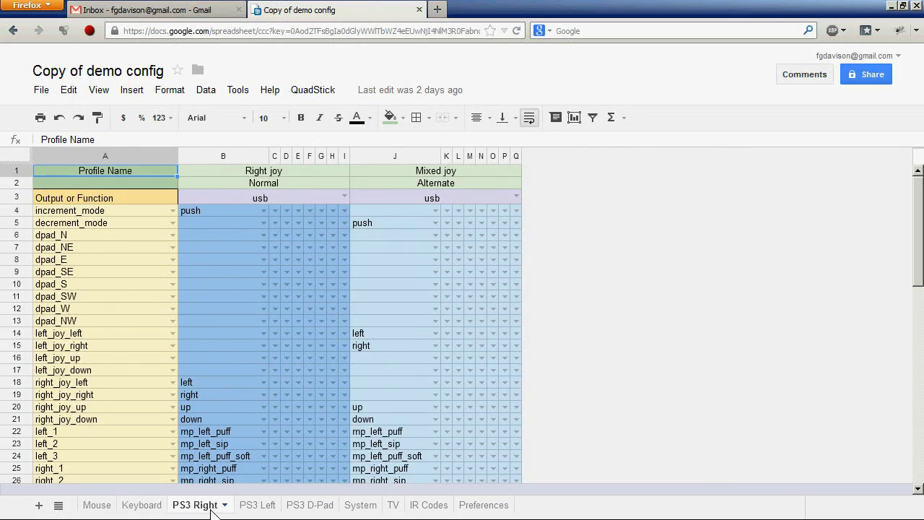
pyautogui.click(261, 509)
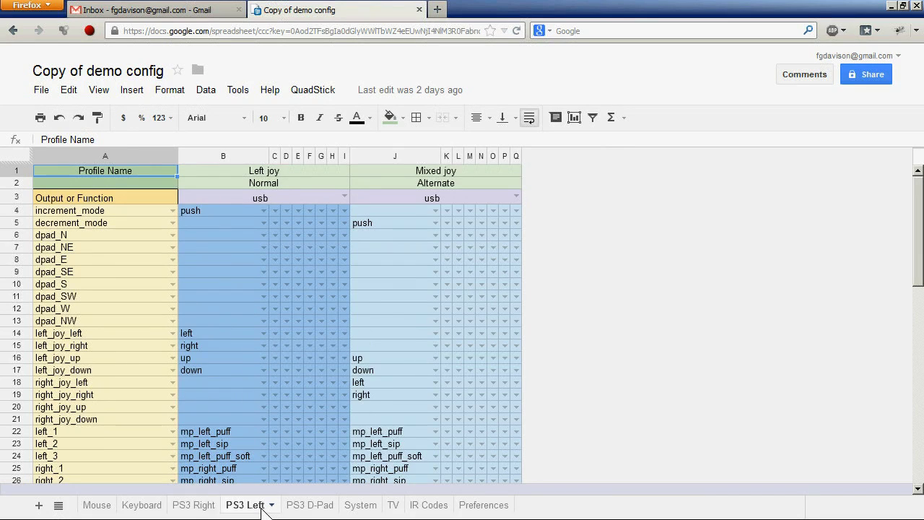
pyautogui.click(319, 510)
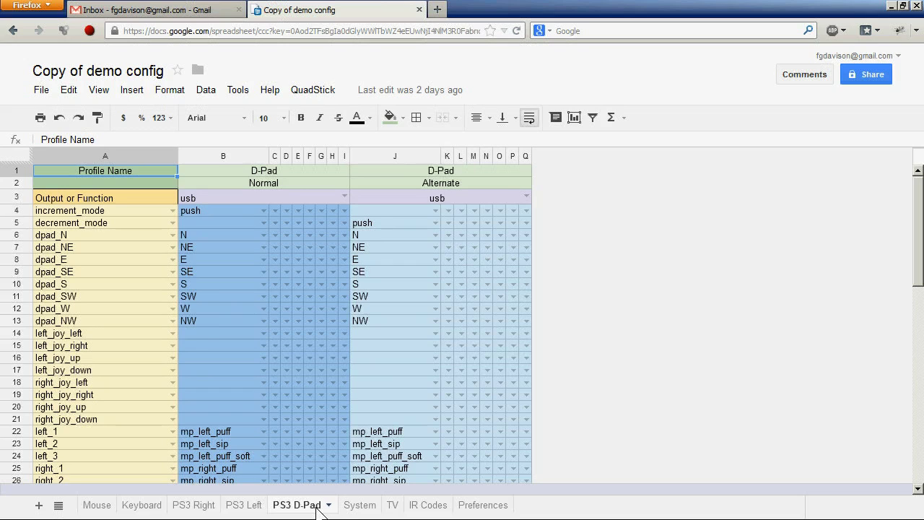
pyautogui.click(360, 508)
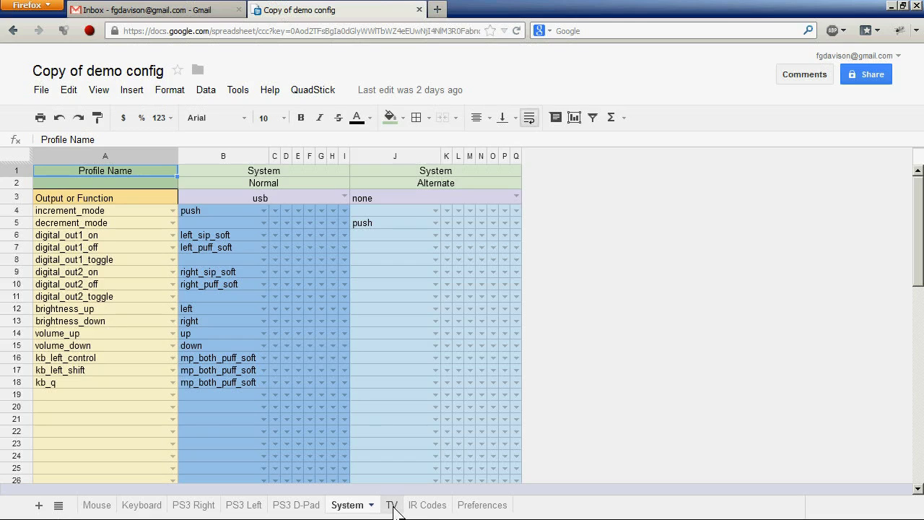
pyautogui.click(391, 506)
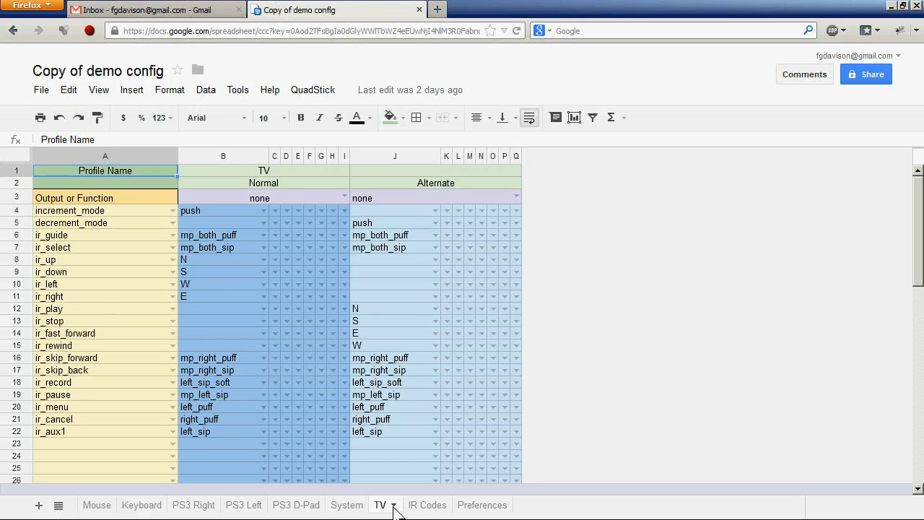
pyautogui.click(97, 505)
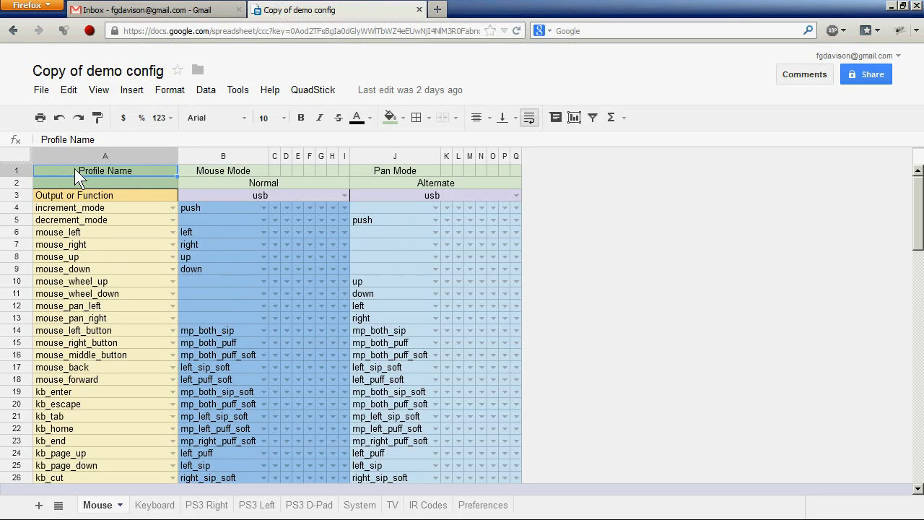
# Inspect Mouse sheet mappings: mouse_left→left in A6/B6, mouse_left_button→mp_both_sip in A14/B14, Normal header.
pyautogui.click(92, 154)
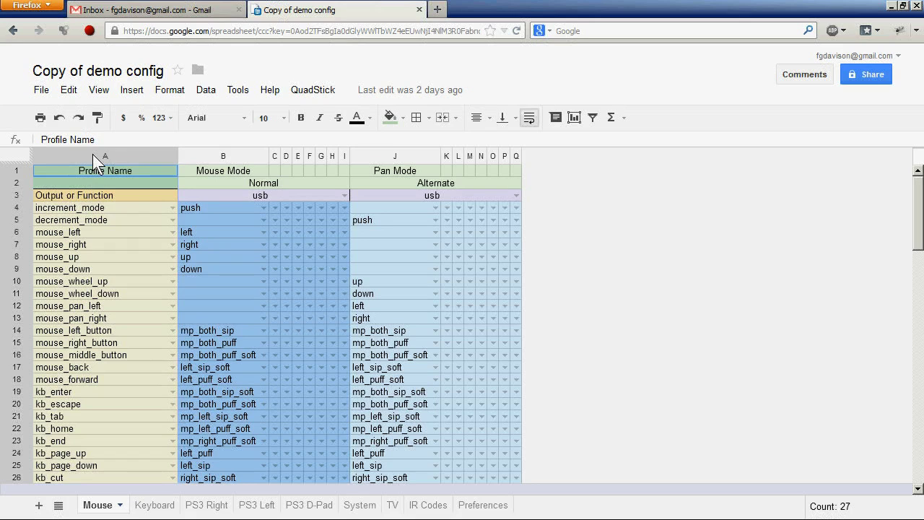
pyautogui.click(98, 233)
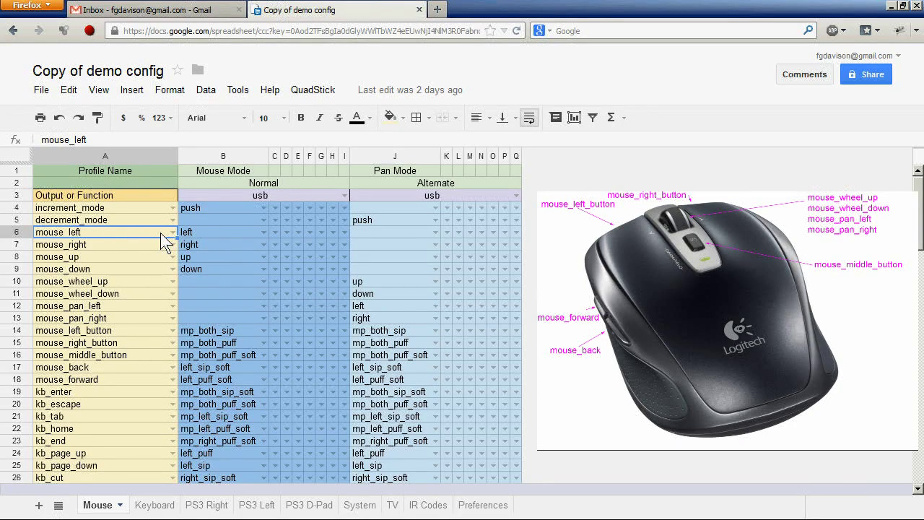
pyautogui.click(208, 232)
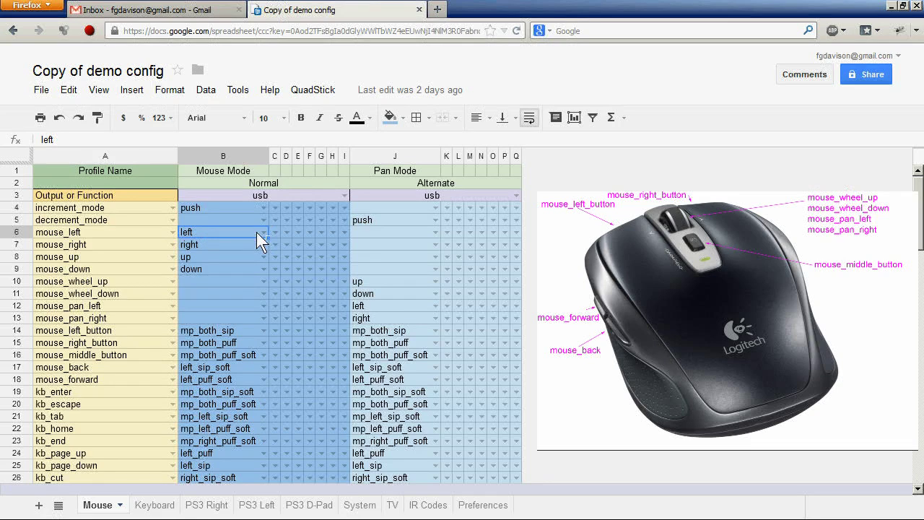
pyautogui.click(138, 336)
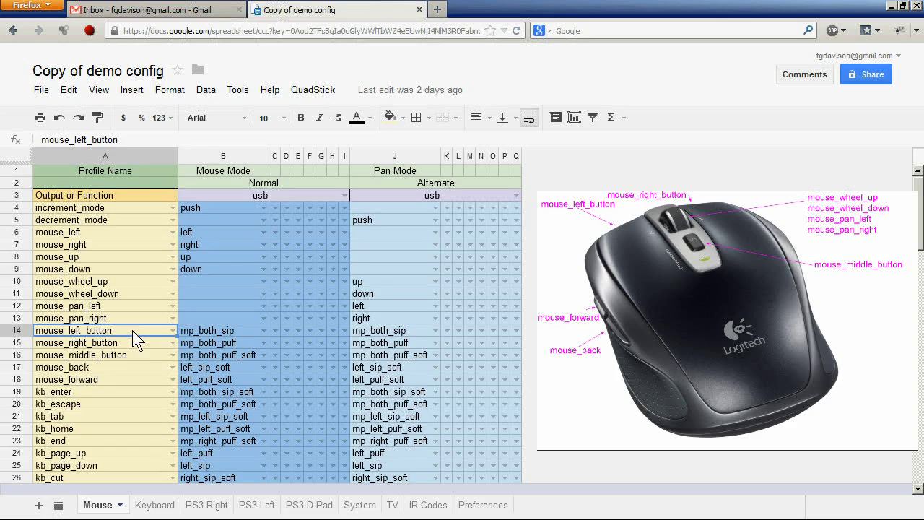
pyautogui.click(233, 330)
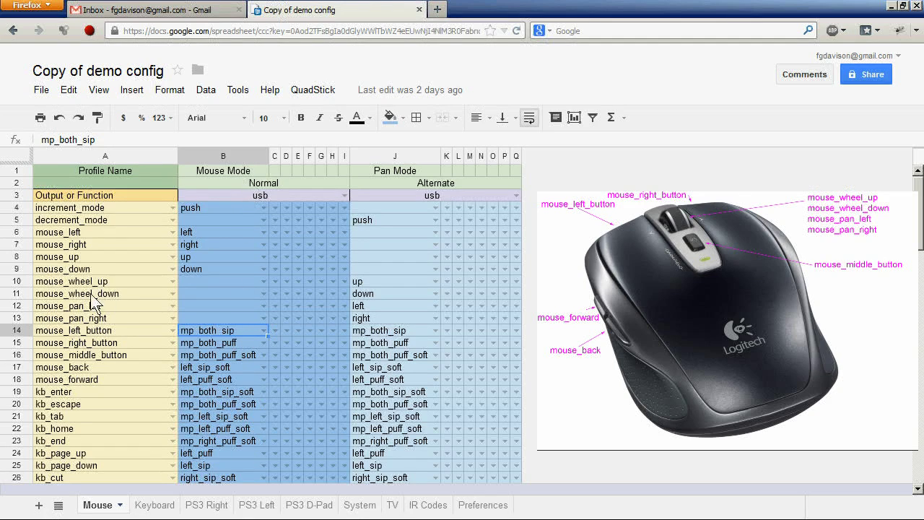
pyautogui.click(248, 182)
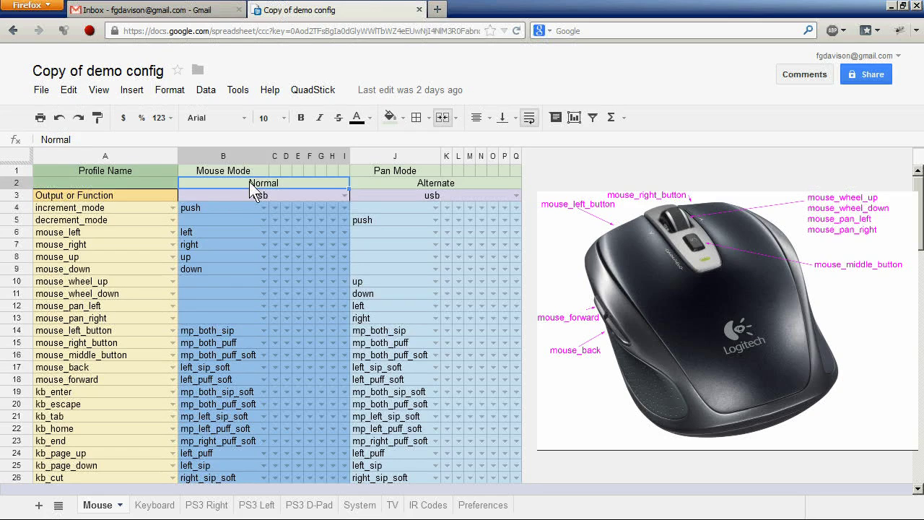
# Compare the Alternate header in J2 with rows A6 and A14, then show the PS3 Right sheet.
pyautogui.click(435, 185)
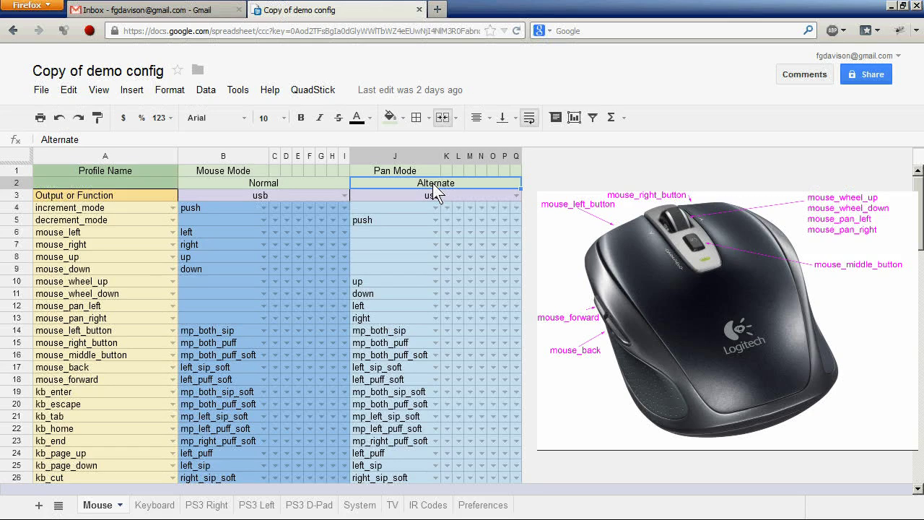
pyautogui.click(83, 231)
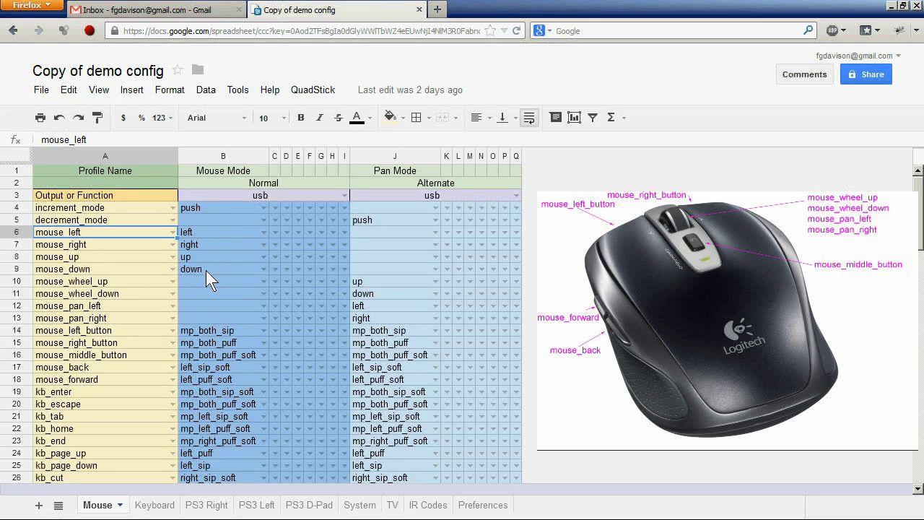
pyautogui.click(414, 182)
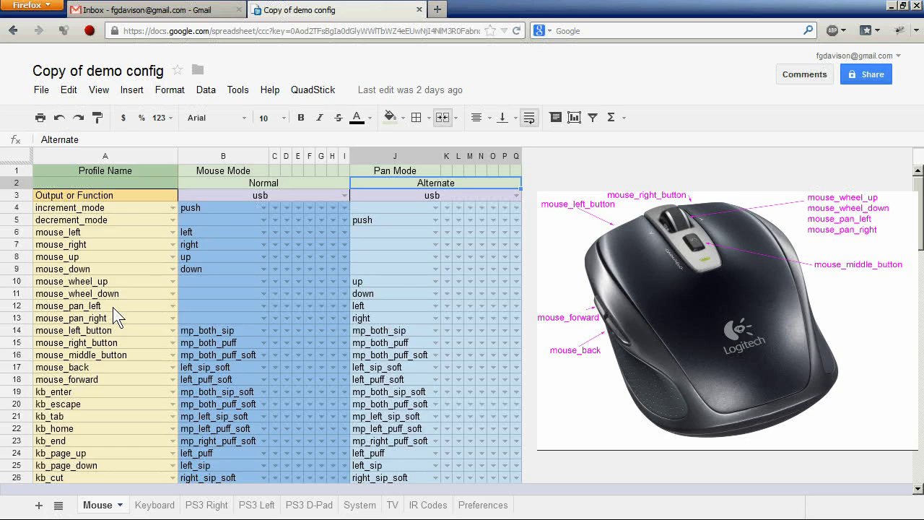
pyautogui.click(100, 331)
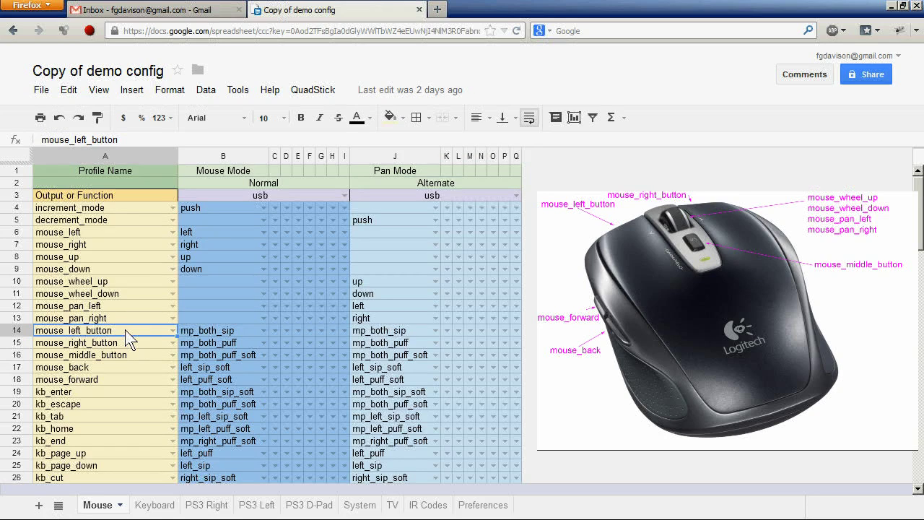
pyautogui.scroll(-2, 125, 329)
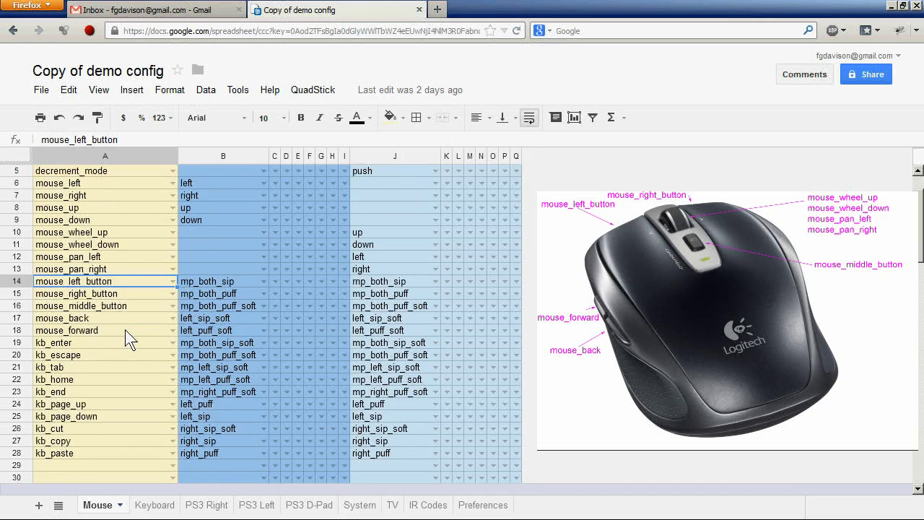
pyautogui.click(196, 505)
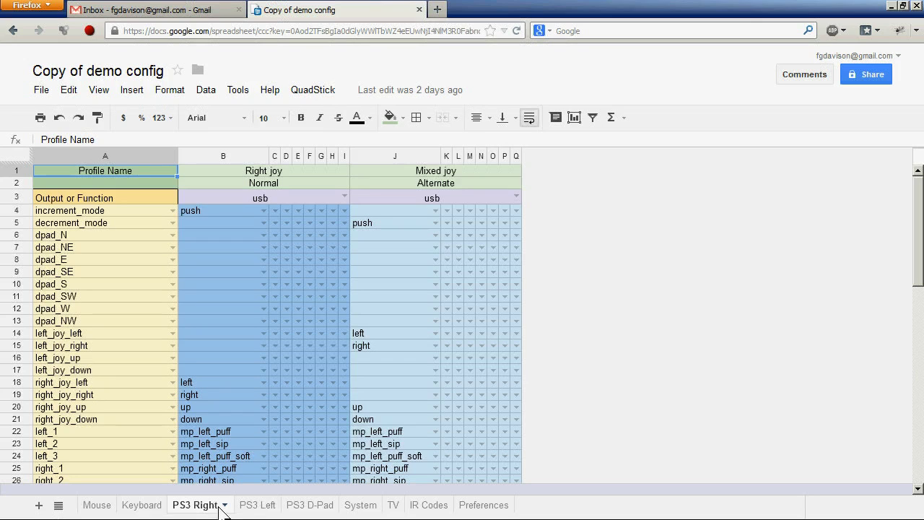
# Browse PS3 Left and PS3 D-Pad, reviewing the allowed functions list for dpad_N in A6.
pyautogui.click(272, 505)
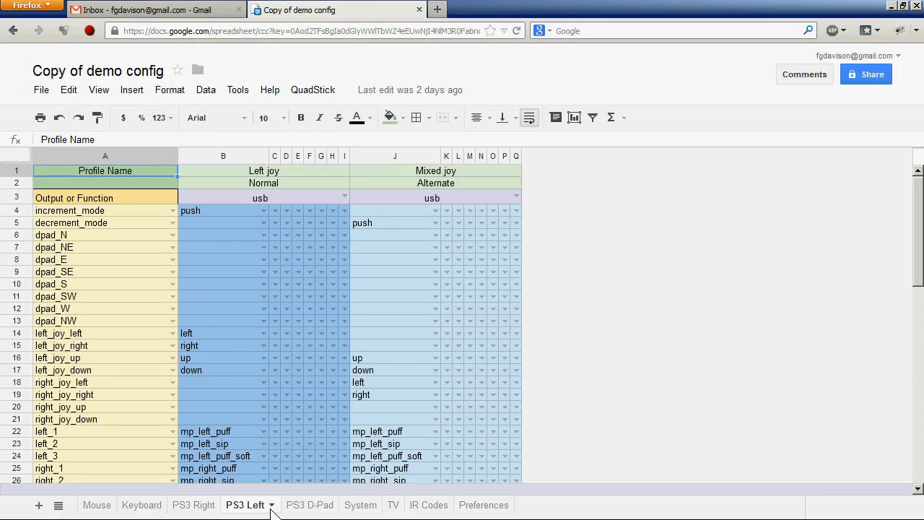
pyautogui.click(311, 505)
pyautogui.click(173, 234)
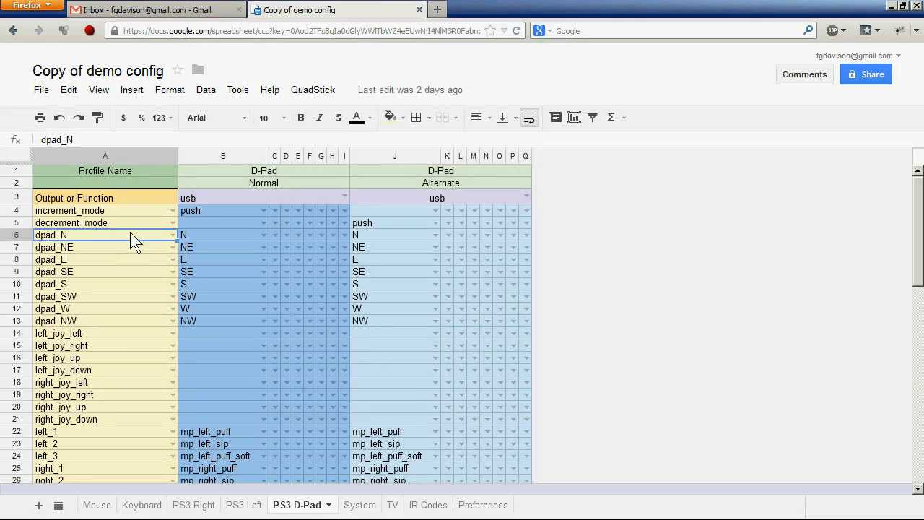
pyautogui.click(173, 235)
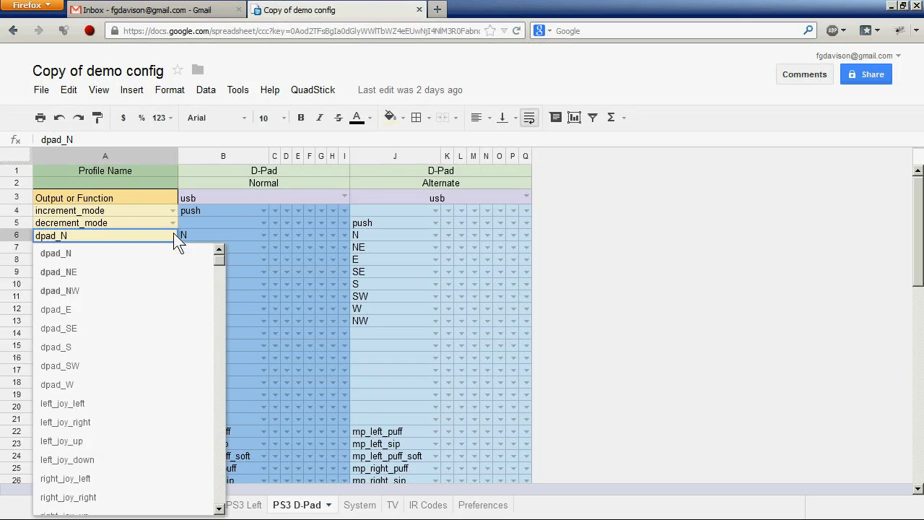
pyautogui.moveTo(219, 258); pyautogui.dragTo(218, 280)
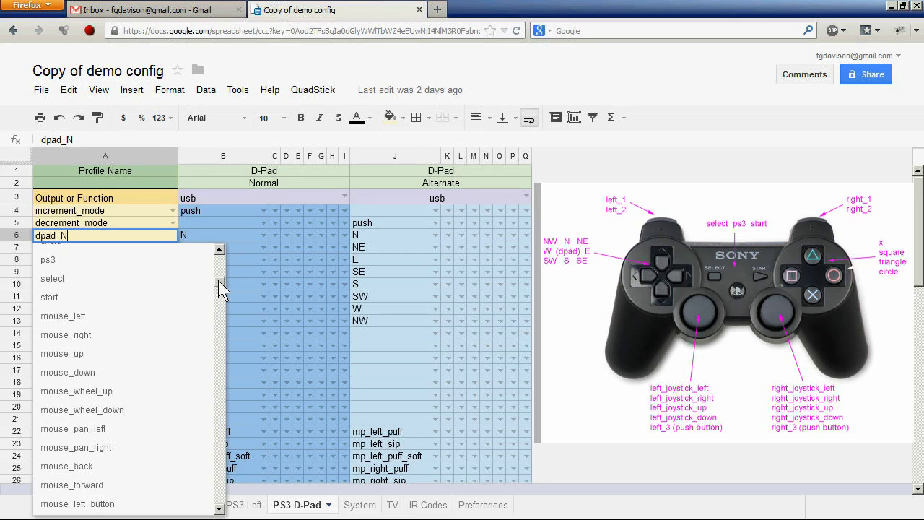
pyautogui.moveTo(218, 284); pyautogui.dragTo(214, 233)
# Check the allowed directions for cell B6, then show the Keyboard sheet.
pyautogui.click(236, 233)
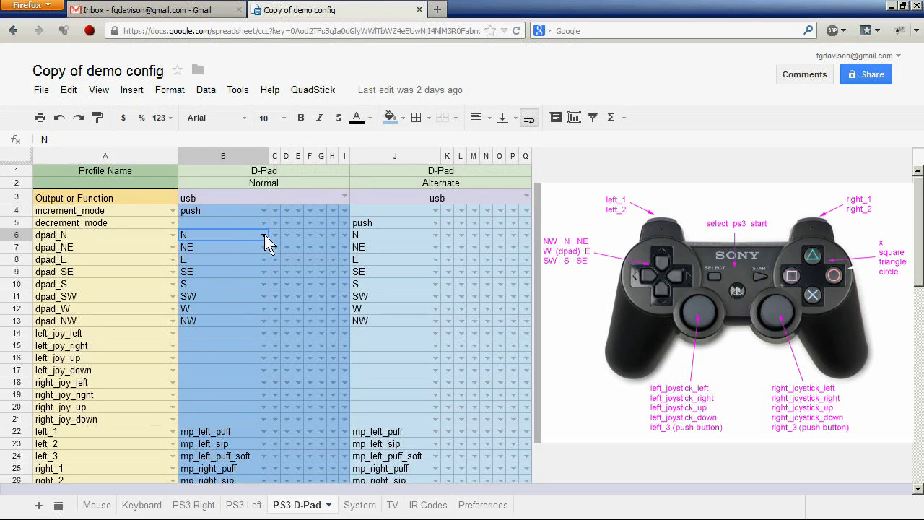
pyautogui.click(264, 234)
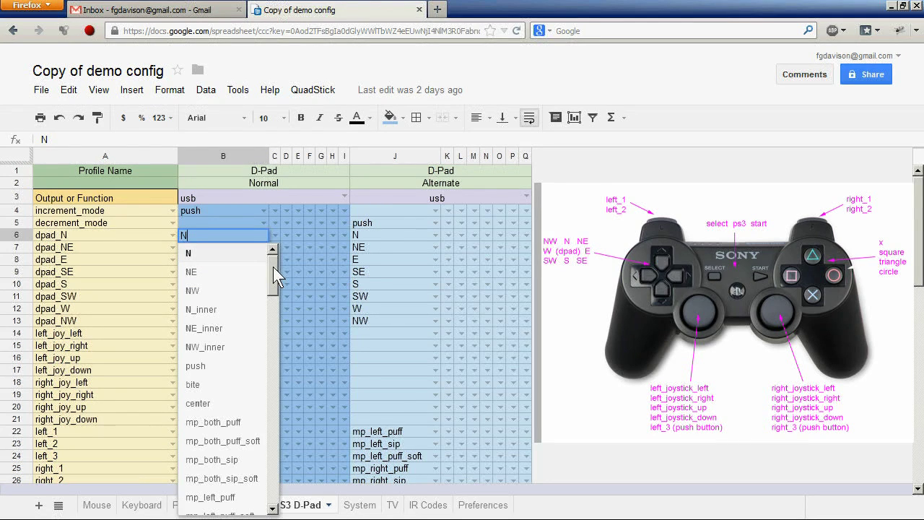
pyautogui.click(143, 504)
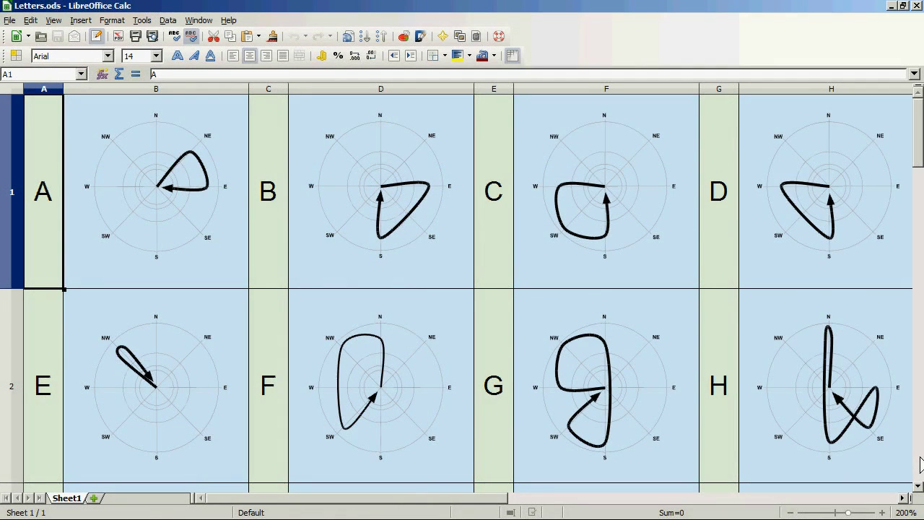
pyautogui.scroll(-2, 921, 462)
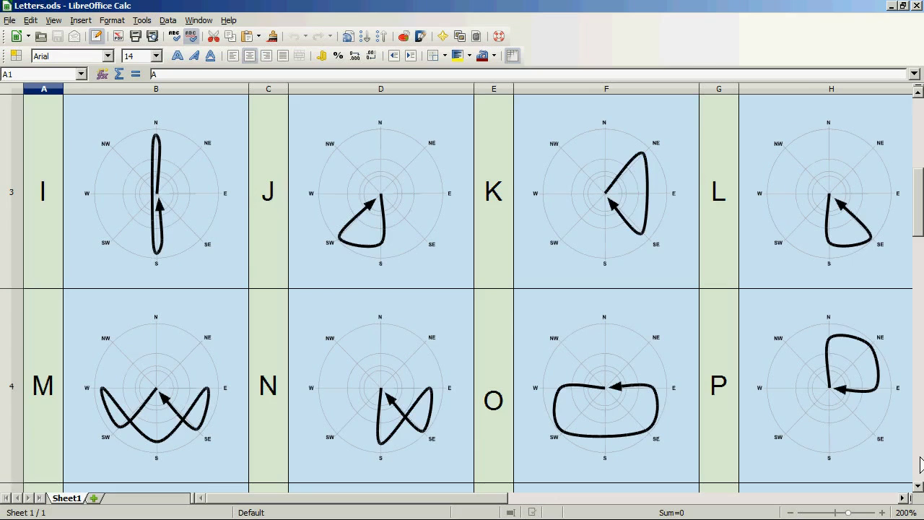
pyautogui.scroll(-2, 921, 463)
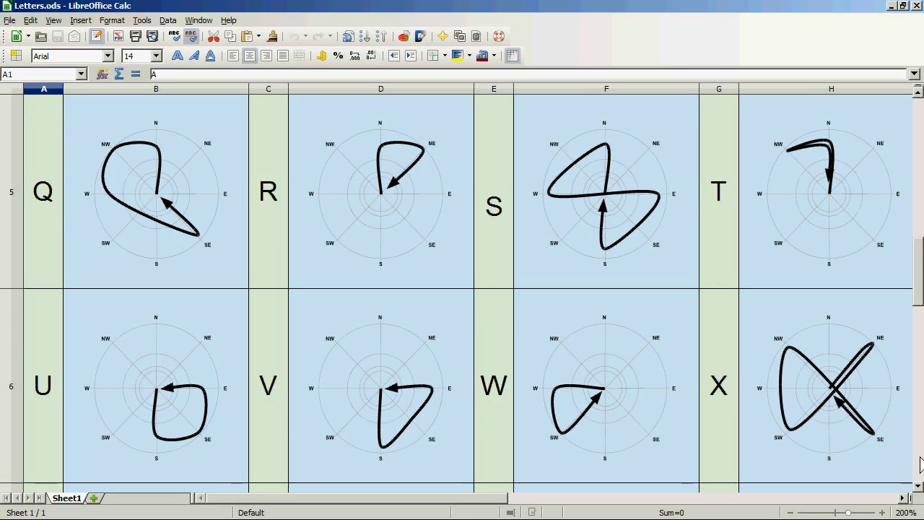
pyautogui.scroll(-2, 920, 462)
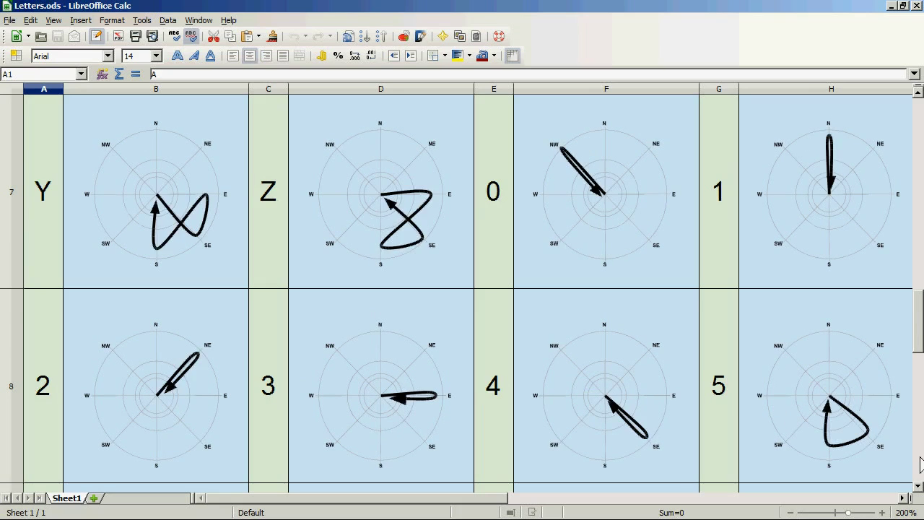
pyautogui.scroll(-2, 921, 462)
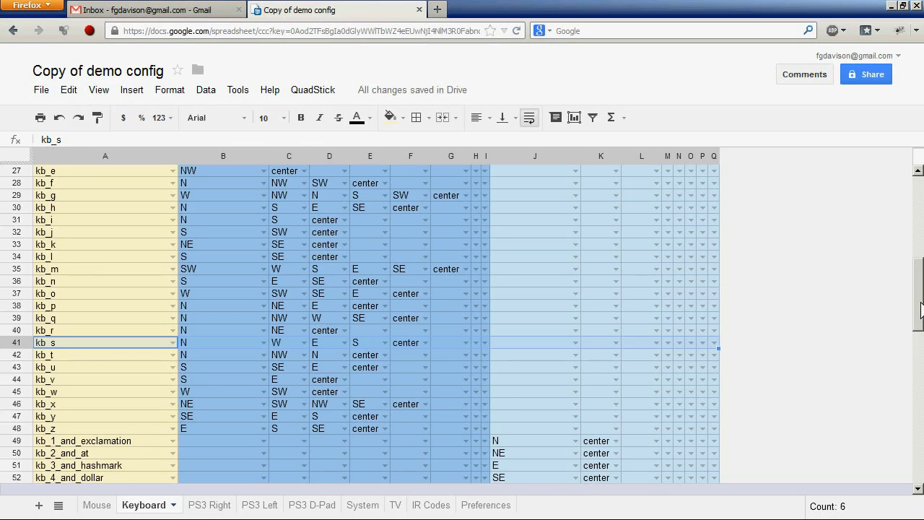
pyautogui.moveTo(921, 307); pyautogui.dragTo(915, 357)
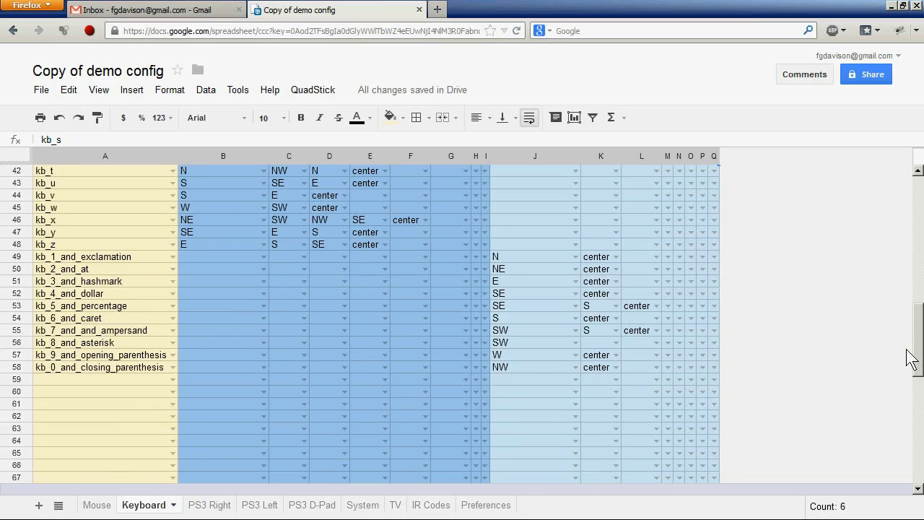
# Review the TV sheet's ir_guide entry in A6, then show the IR Codes sheet.
pyautogui.click(394, 505)
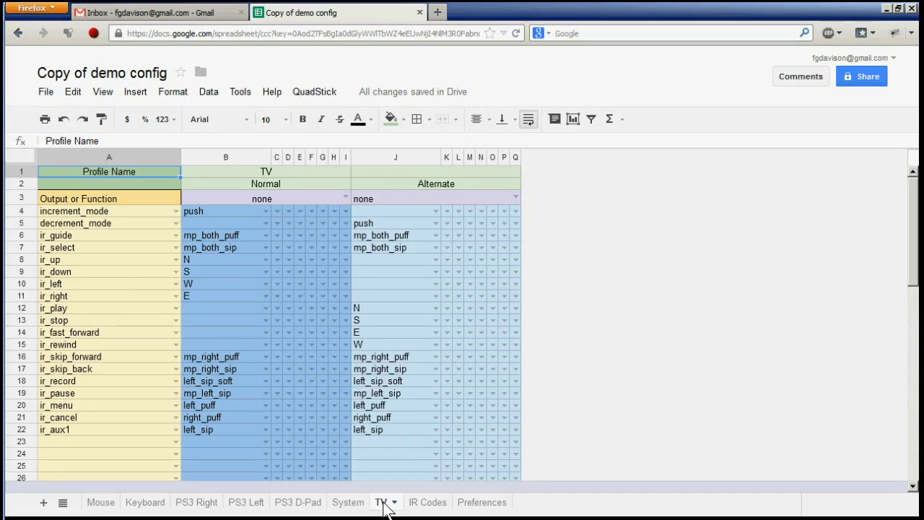
pyautogui.click(110, 236)
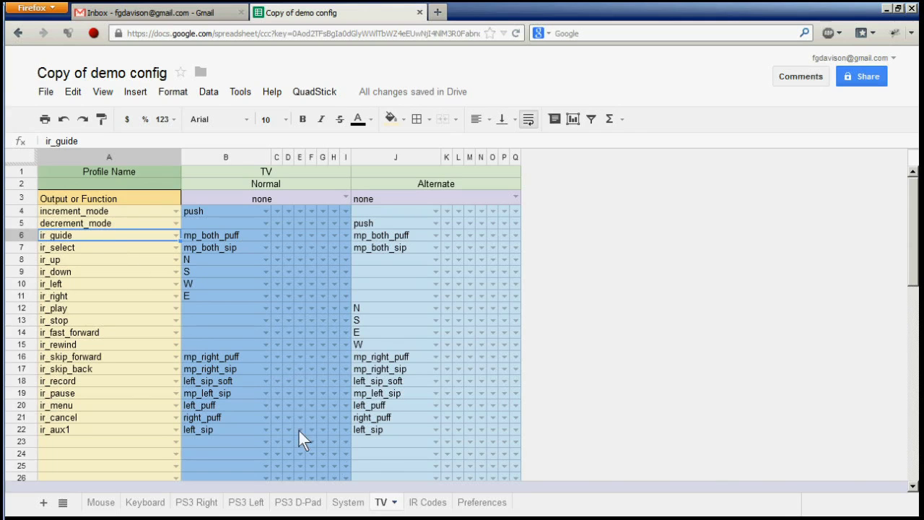
pyautogui.click(424, 504)
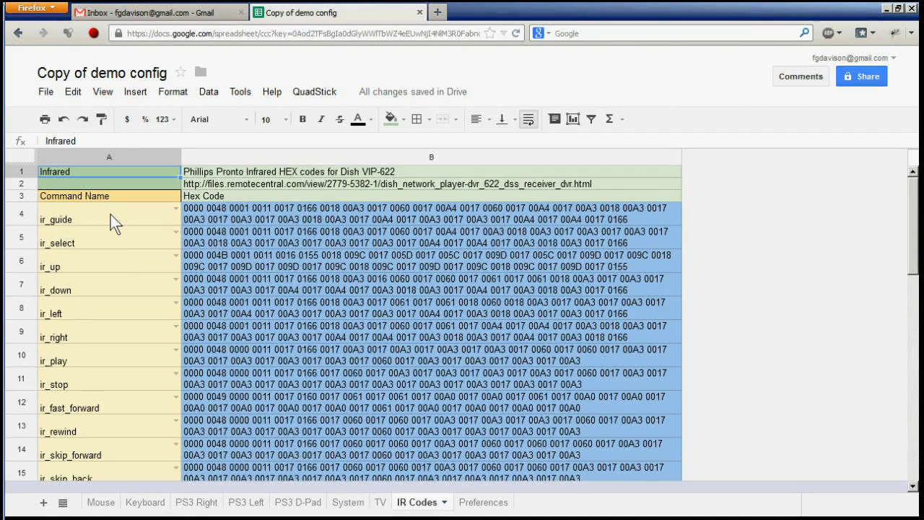
pyautogui.click(198, 210)
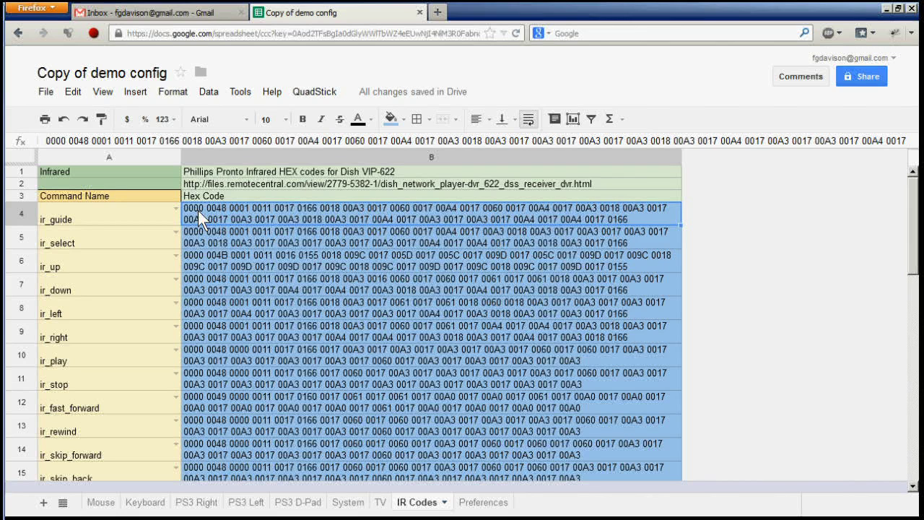
pyautogui.hotkey('ctrl', 'Home')
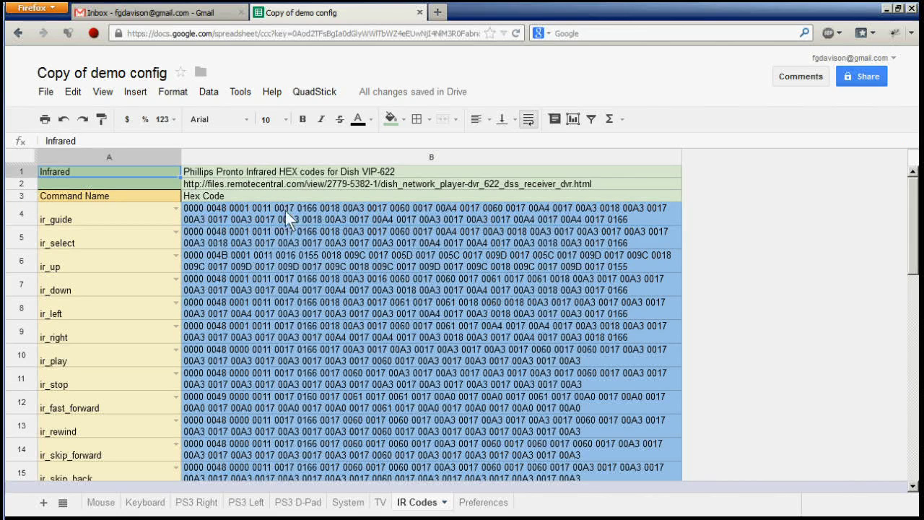
# Switch to the Preferences sheet of the copied spreadsheet.
pyautogui.click(477, 503)
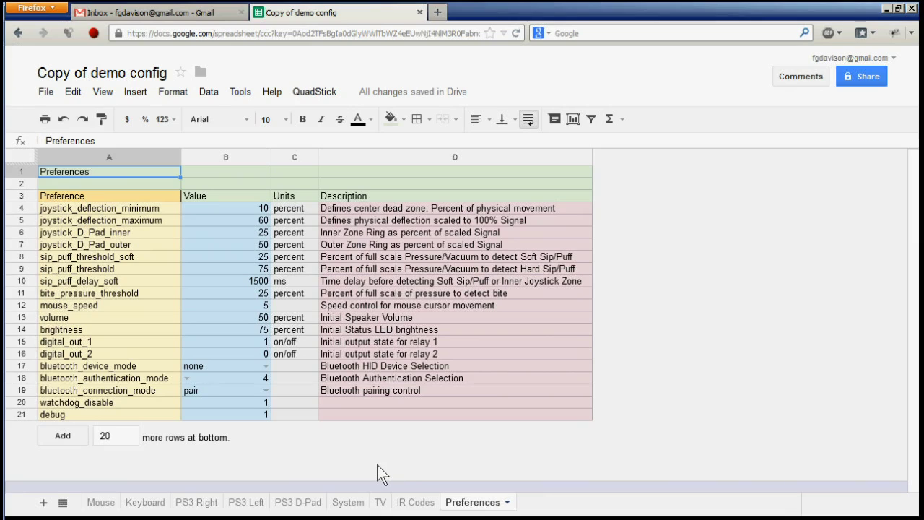